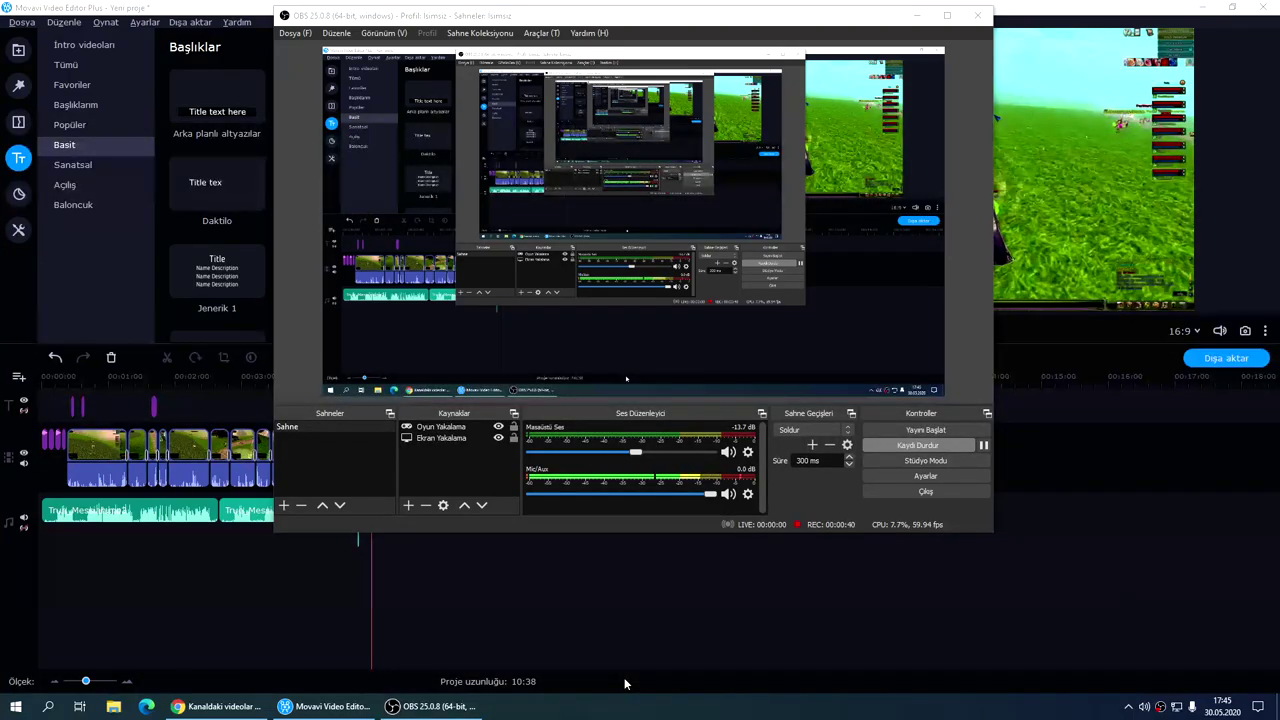
Set OBS's Output > Recording target bitrate to 20000 and save the settings
click(884, 476)
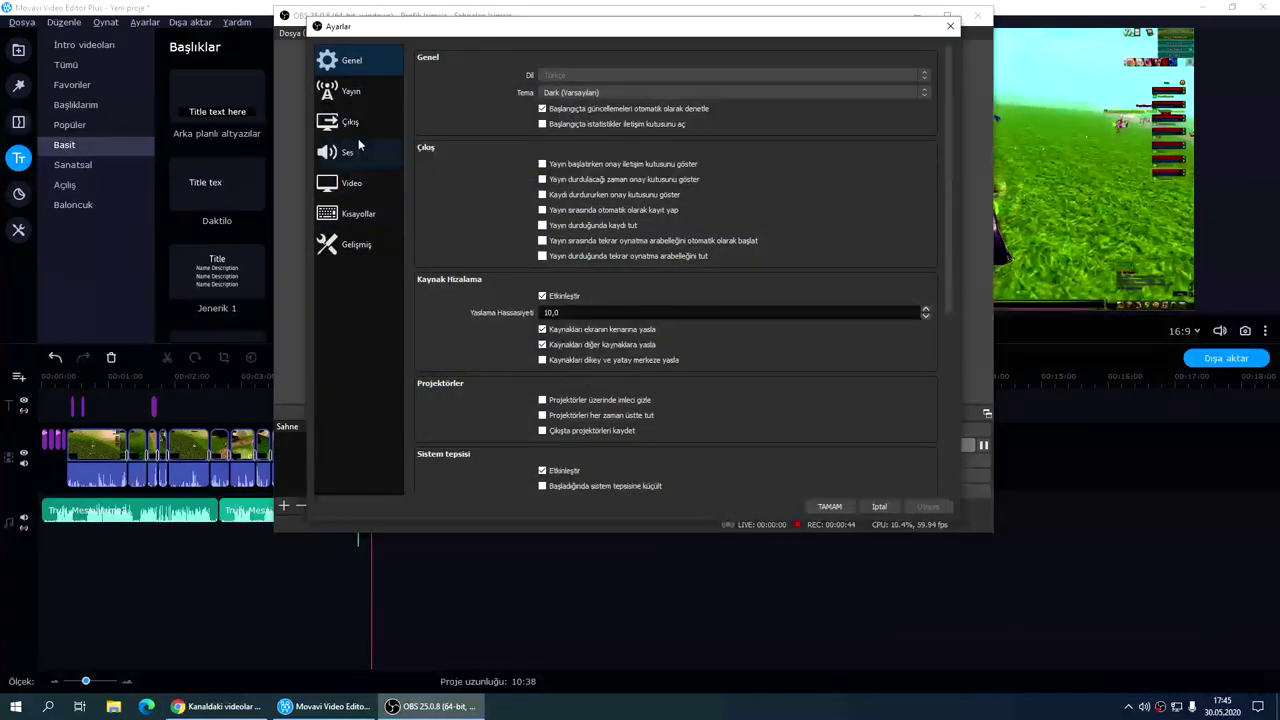
click(348, 121)
click(469, 81)
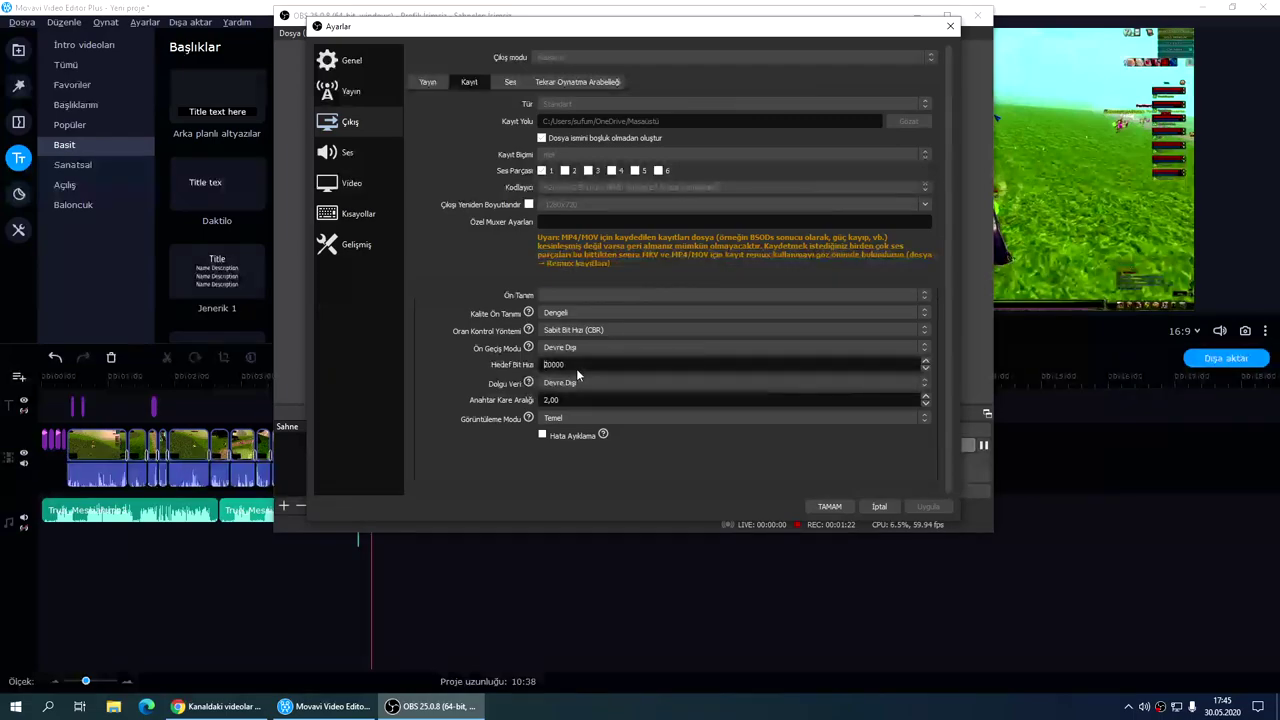
text(2)
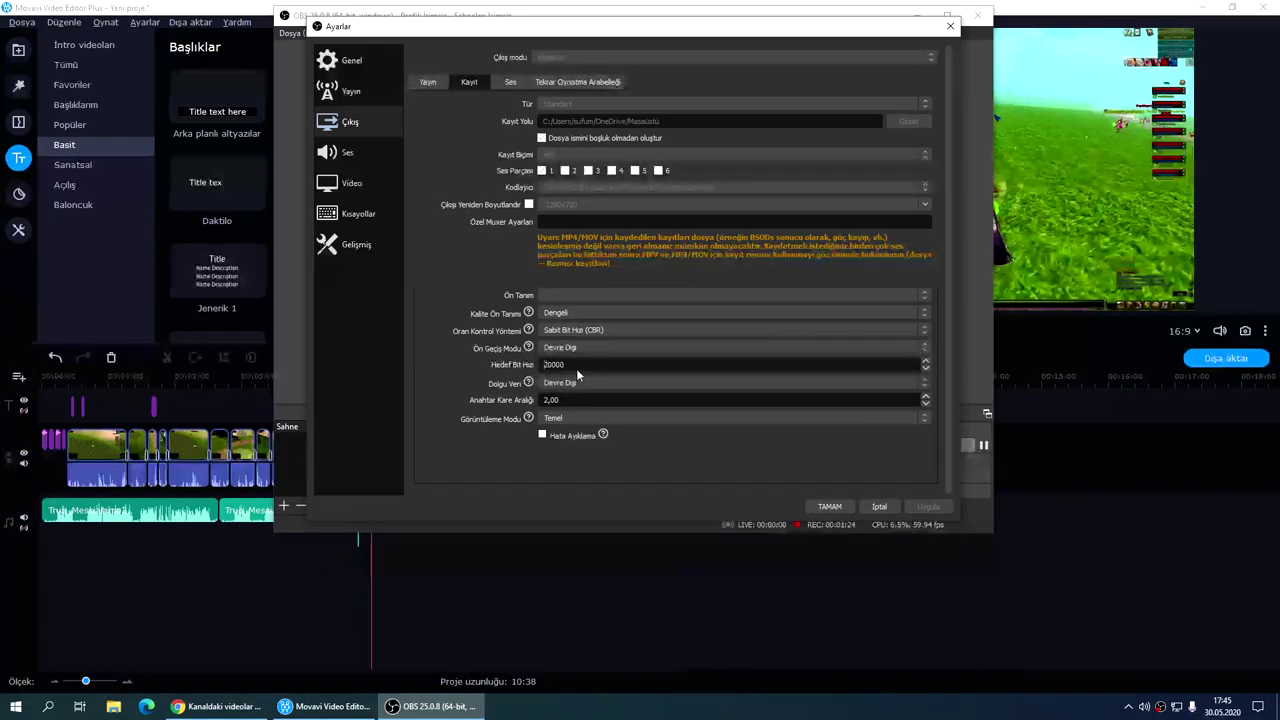
text(2)
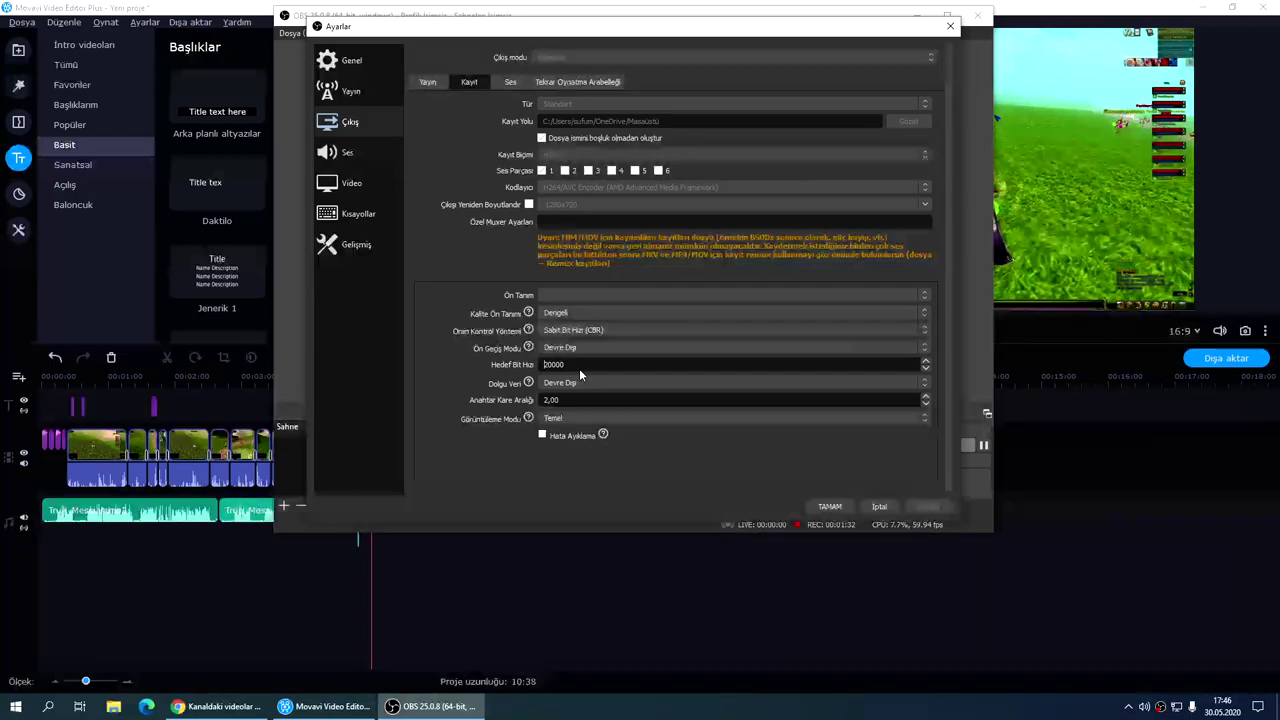
click(812, 508)
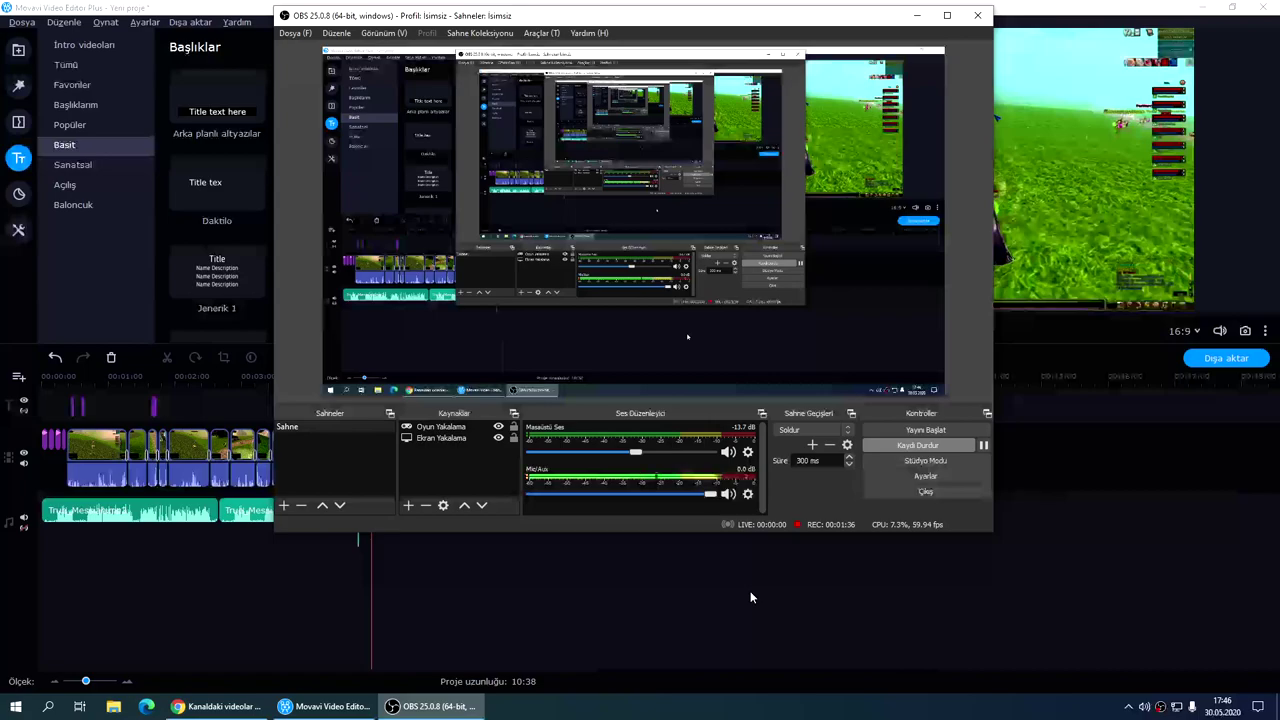
Switch to Movavi and move the playhead to about 00:05:09 in the footage
click(748, 588)
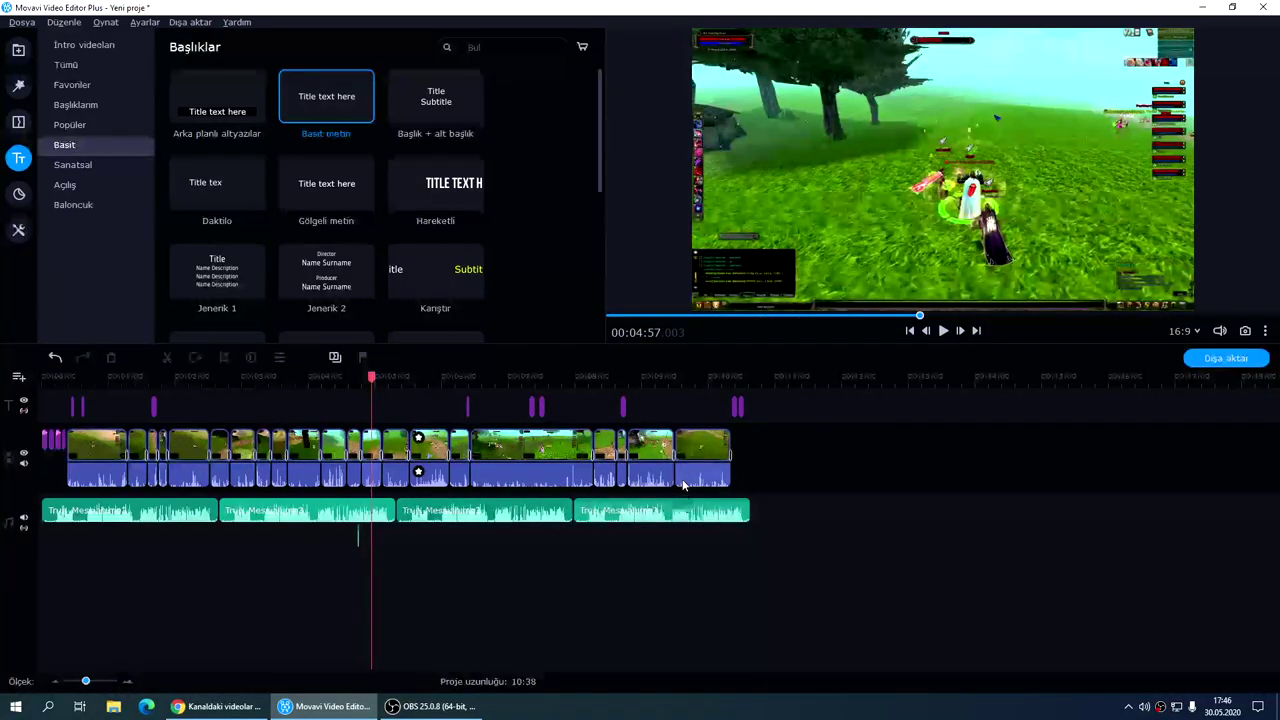
mouse_move(367, 375)
mouse_down()
mouse_move(663, 379)
mouse_move(278, 406)
mouse_up()
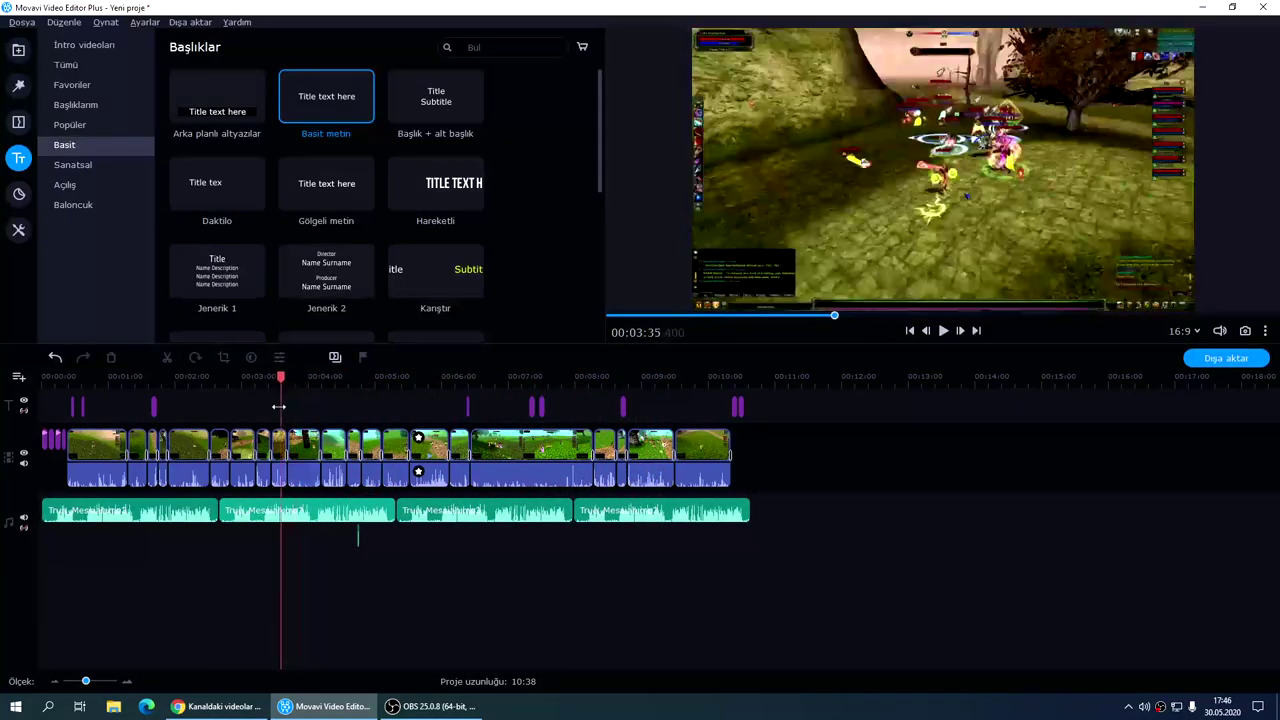
click(143, 23)
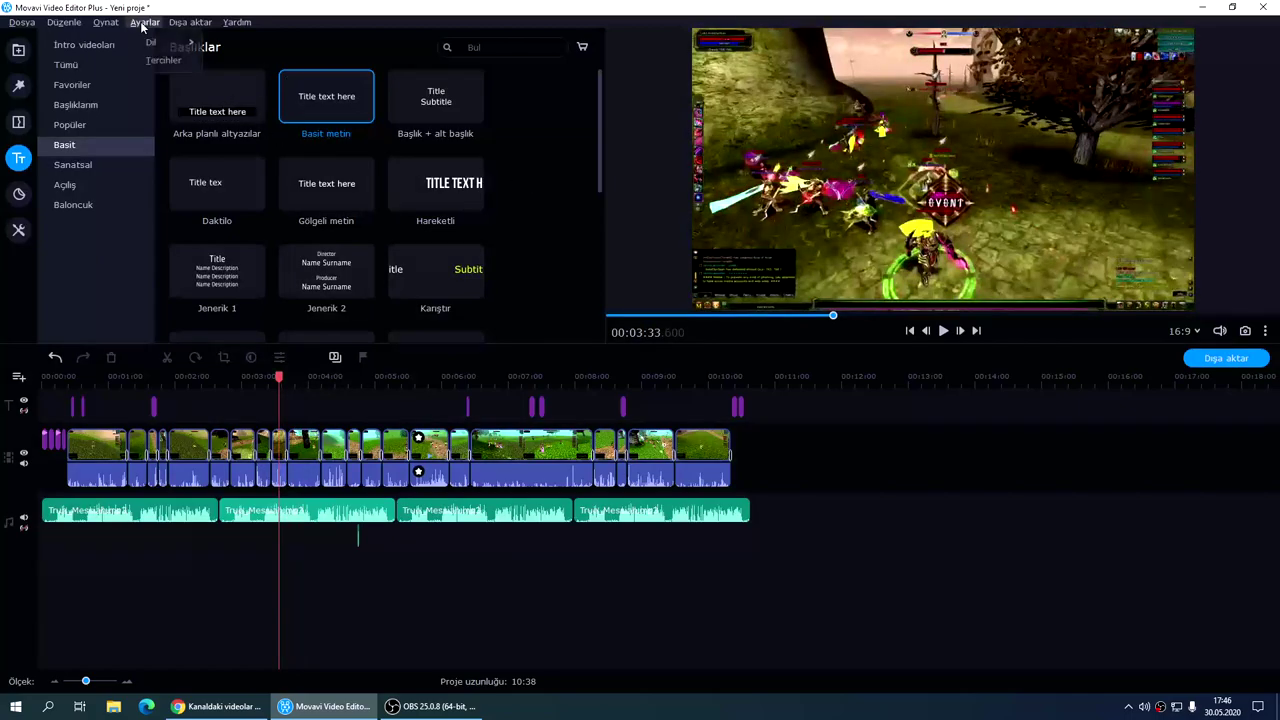
click(181, 67)
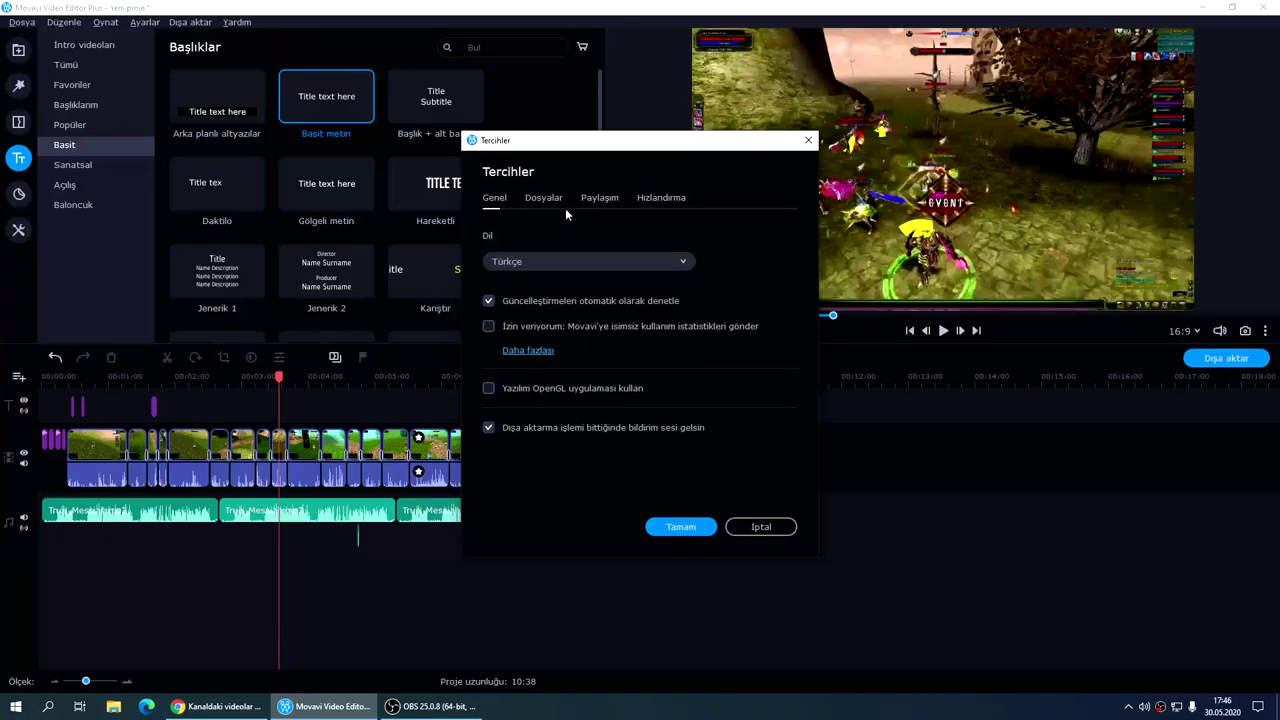
click(645, 200)
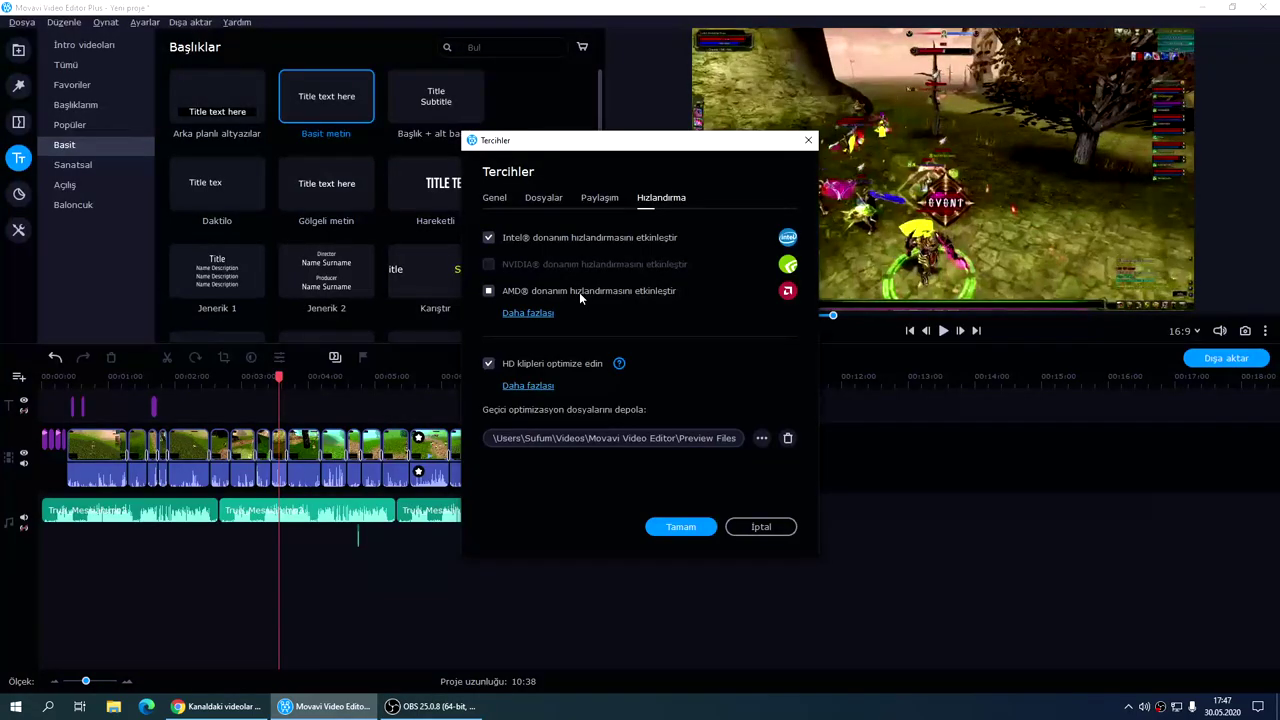
click(688, 528)
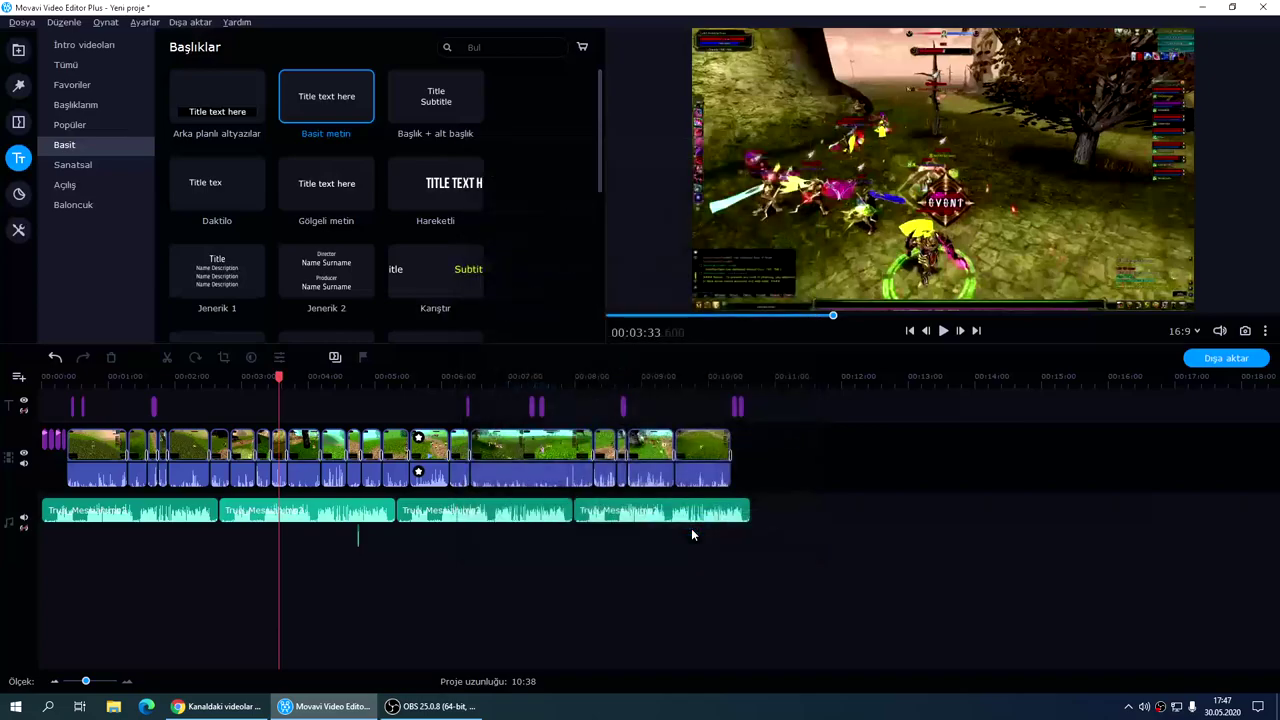
Start an export and change its title to 'Yeni proje1'
click(1226, 360)
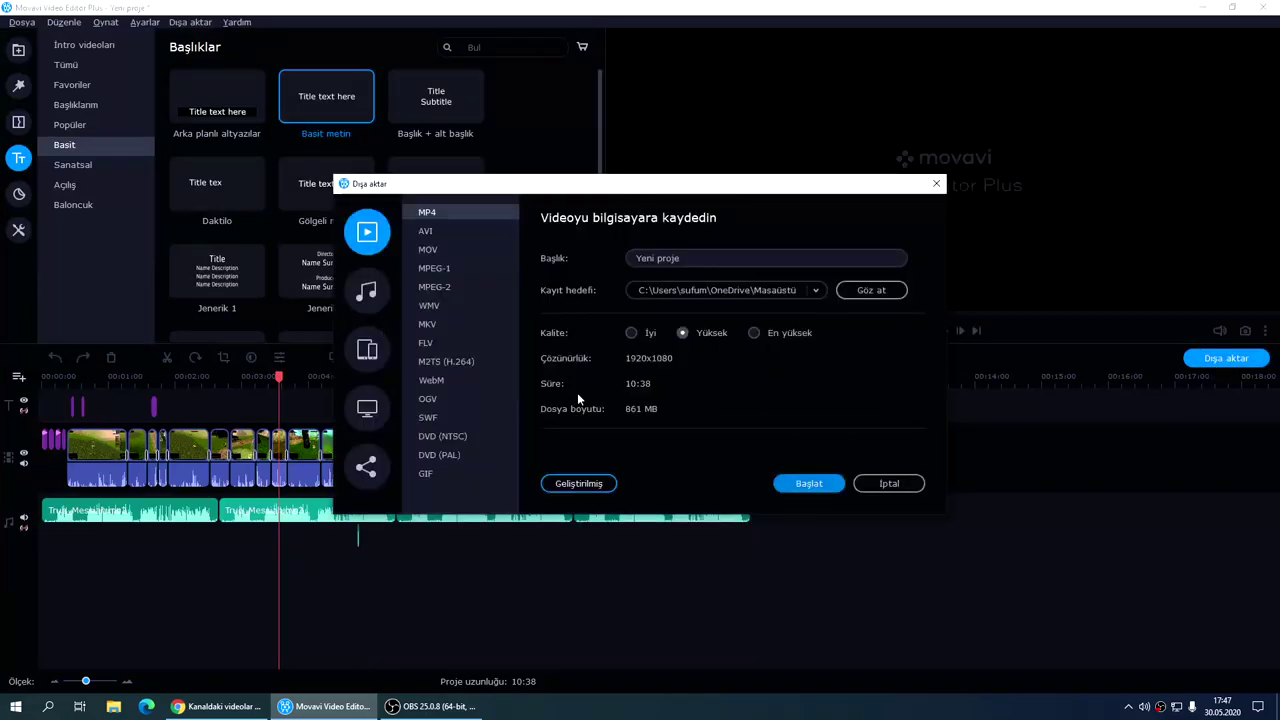
click(717, 257)
text(1)
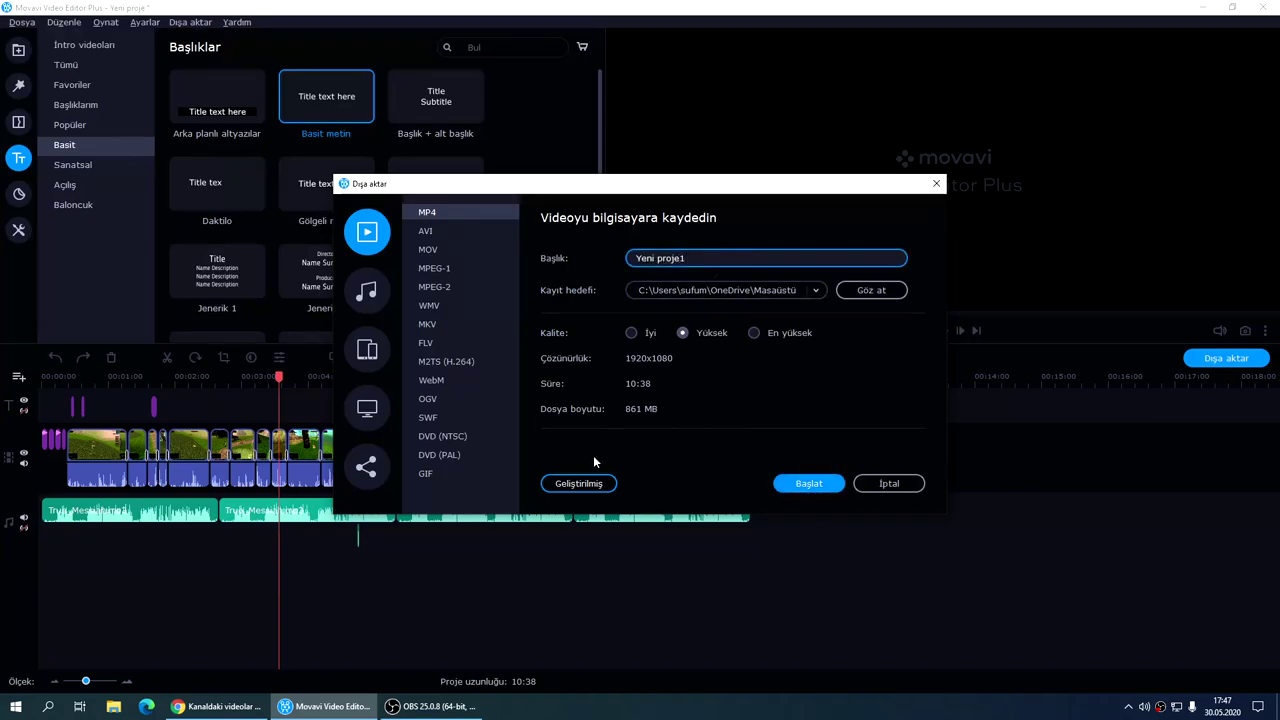
In the advanced export settings, set a custom bitrate of 10000 Kb/s and confirm
click(585, 483)
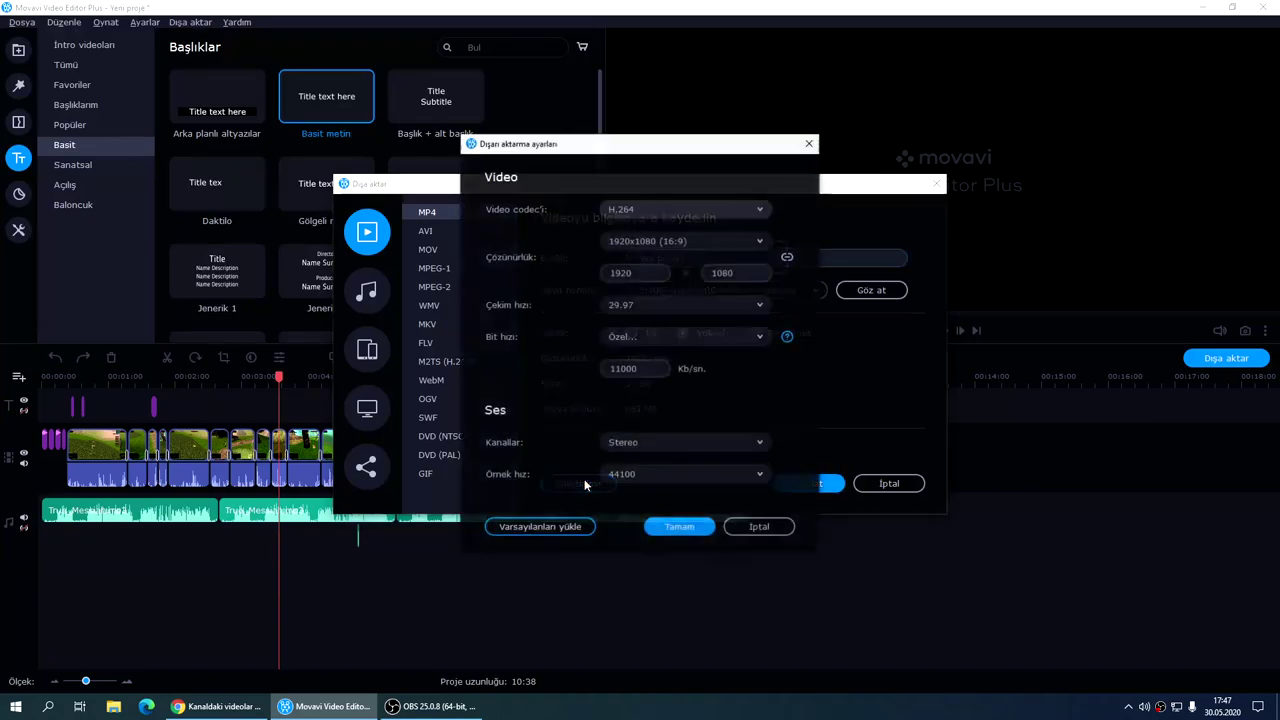
click(684, 343)
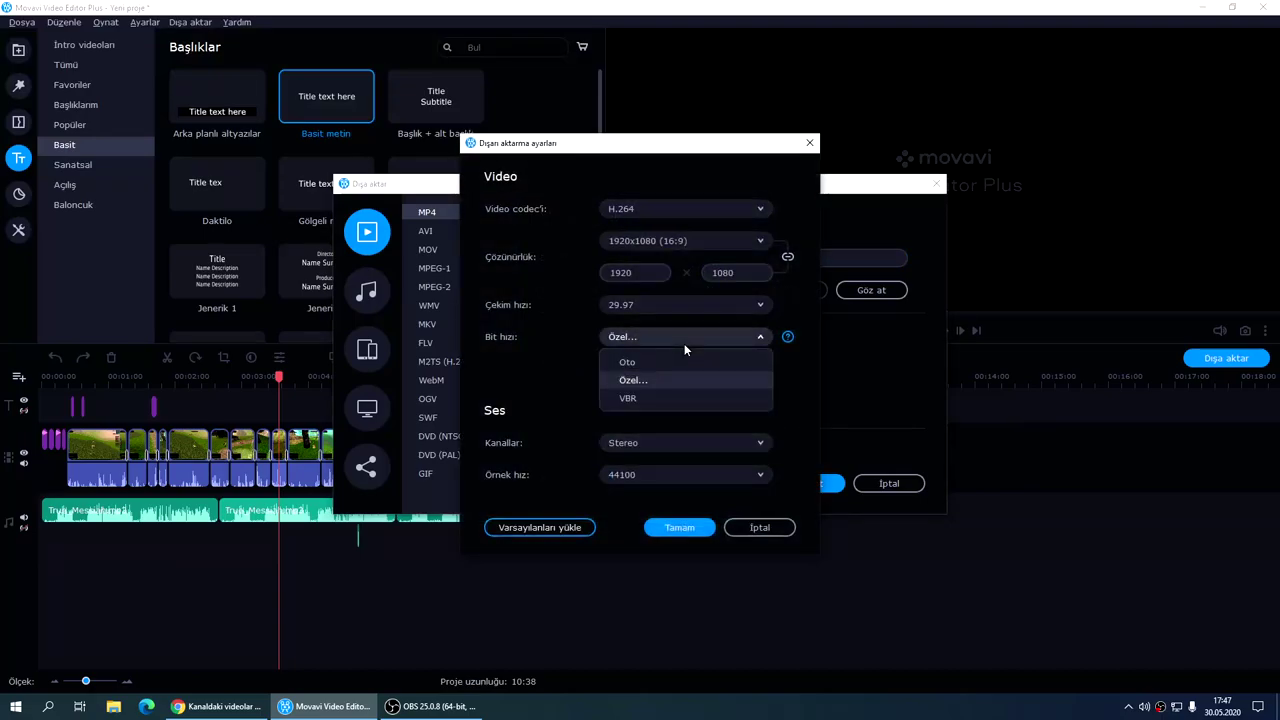
click(689, 370)
click(691, 336)
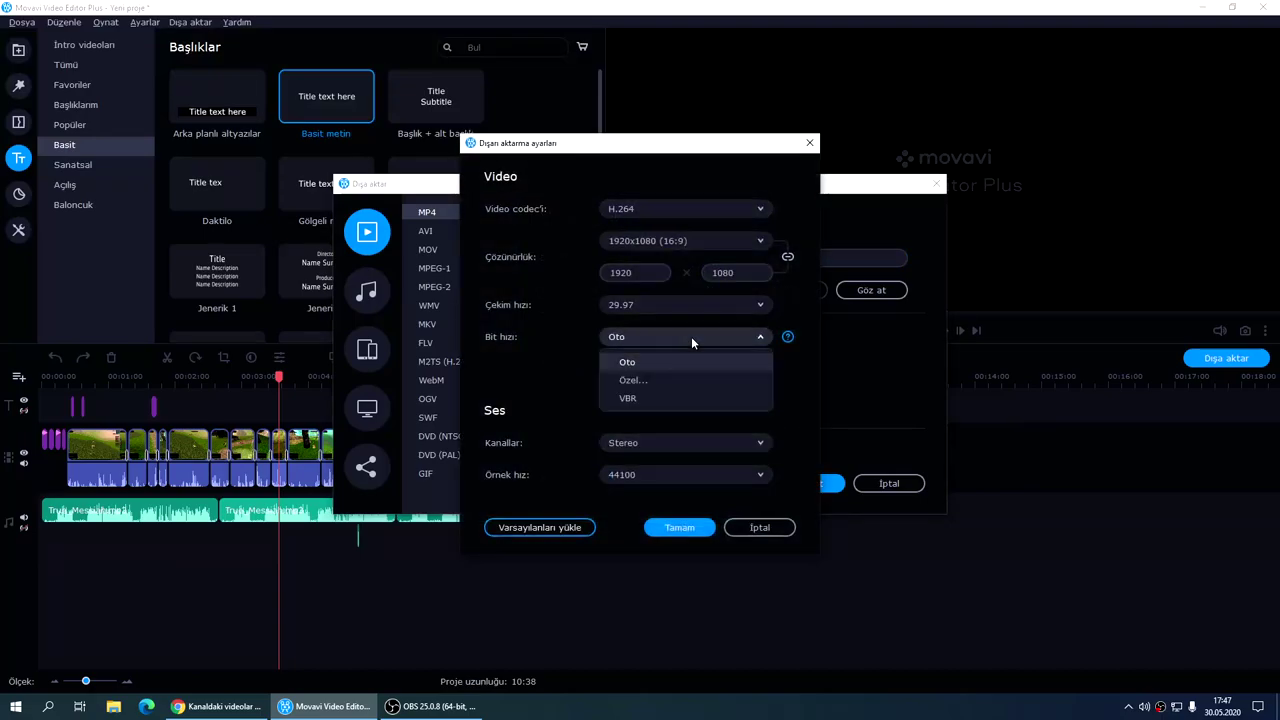
click(689, 396)
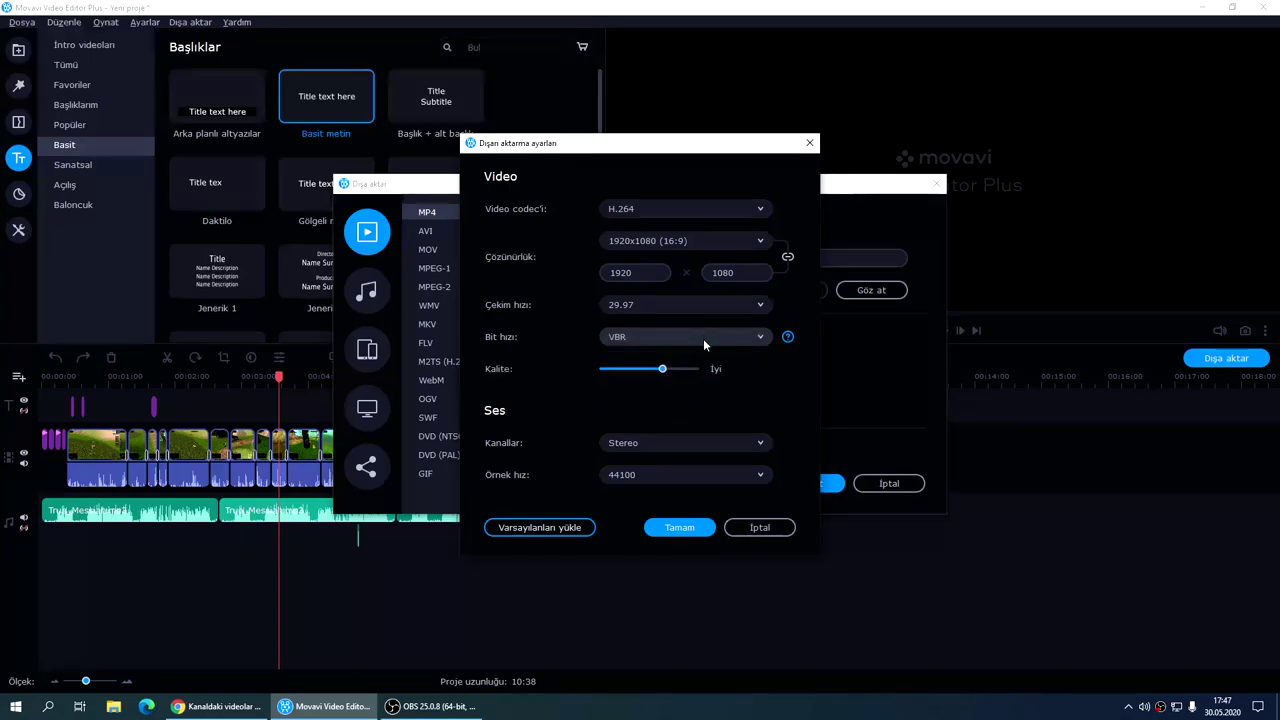
click(703, 338)
click(706, 374)
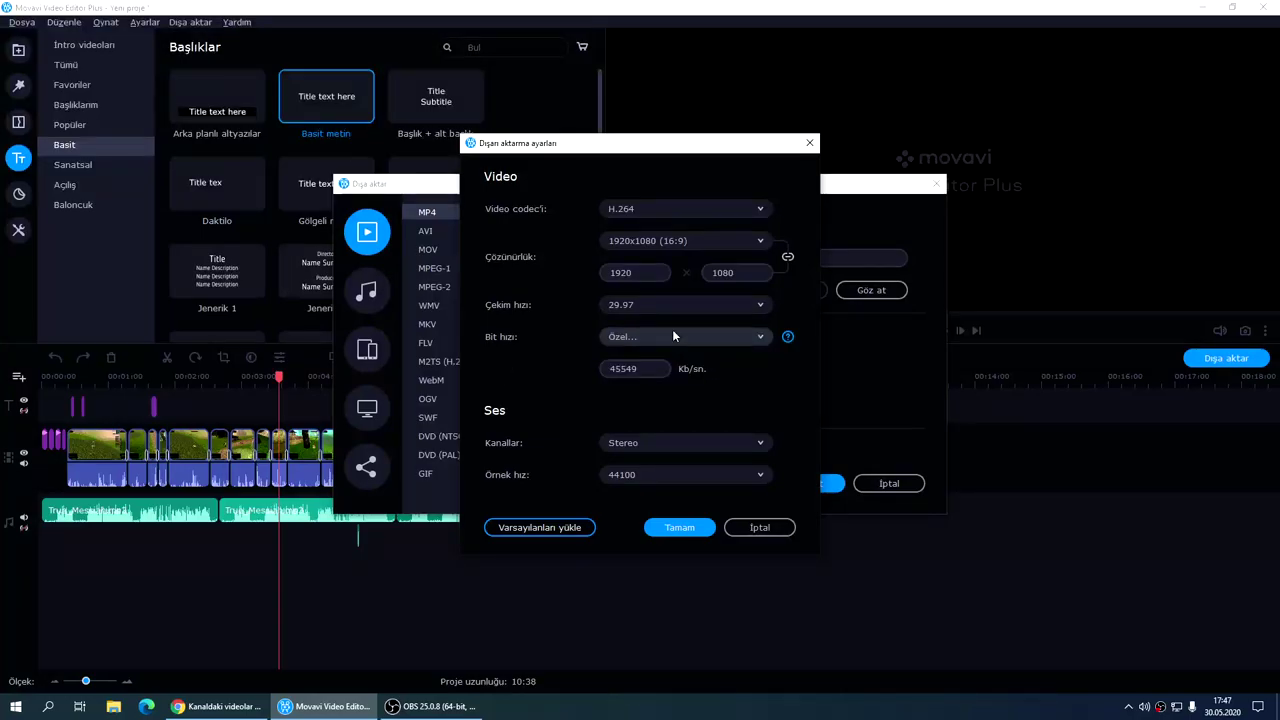
click(636, 368)
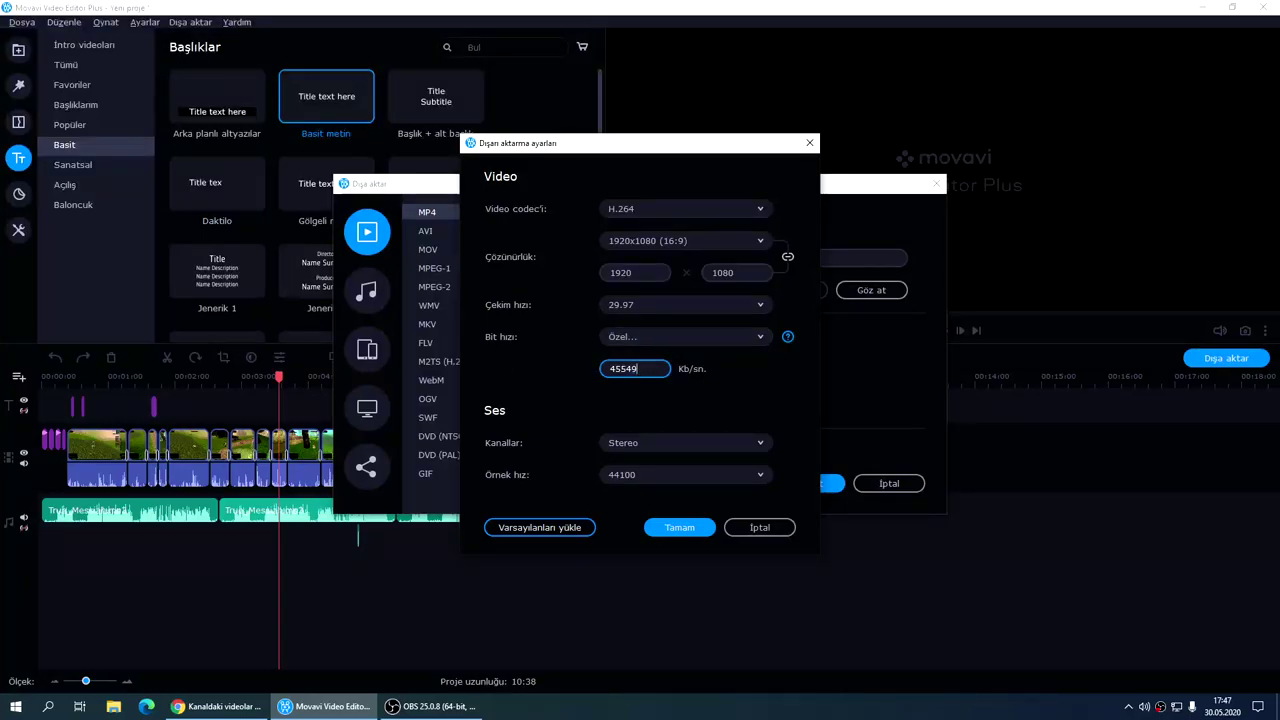
key(BackSpace)
key(BackSpace)
key(BackSpace)
key(BackSpace)
text(10000)
click(670, 527)
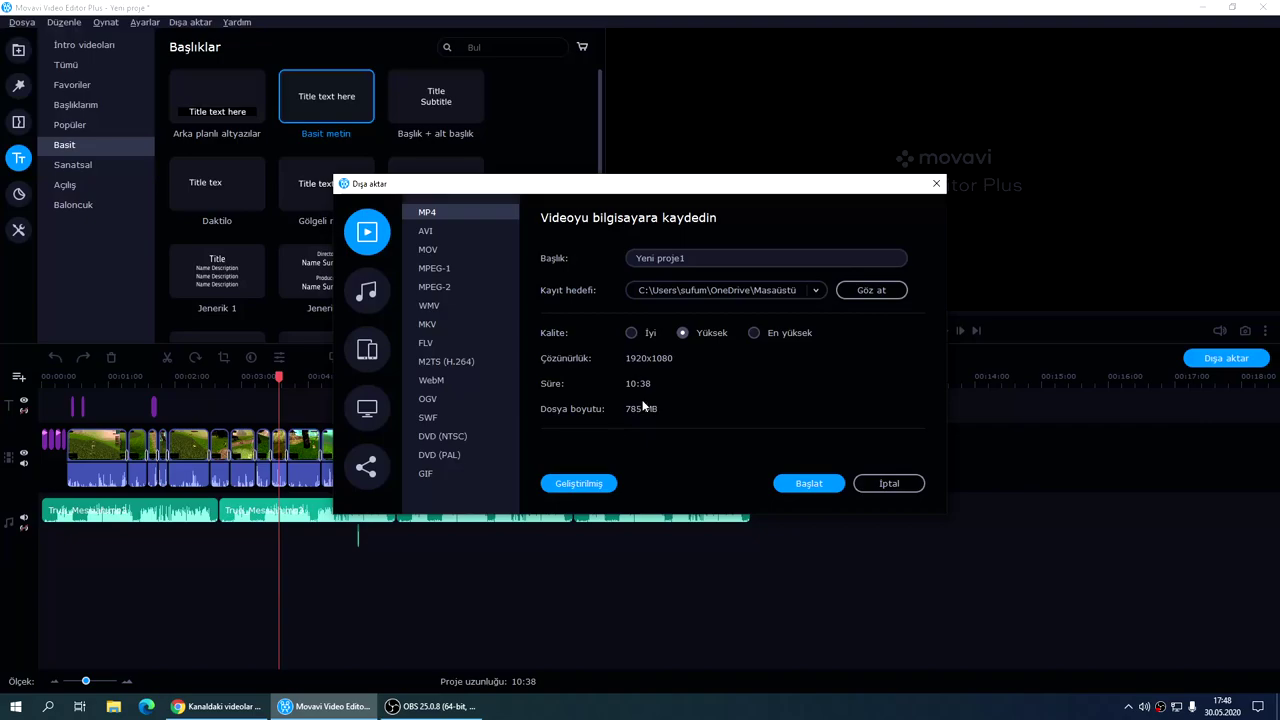
Start rendering the export and open Task Manager's GPU performance graphs on the right
click(810, 483)
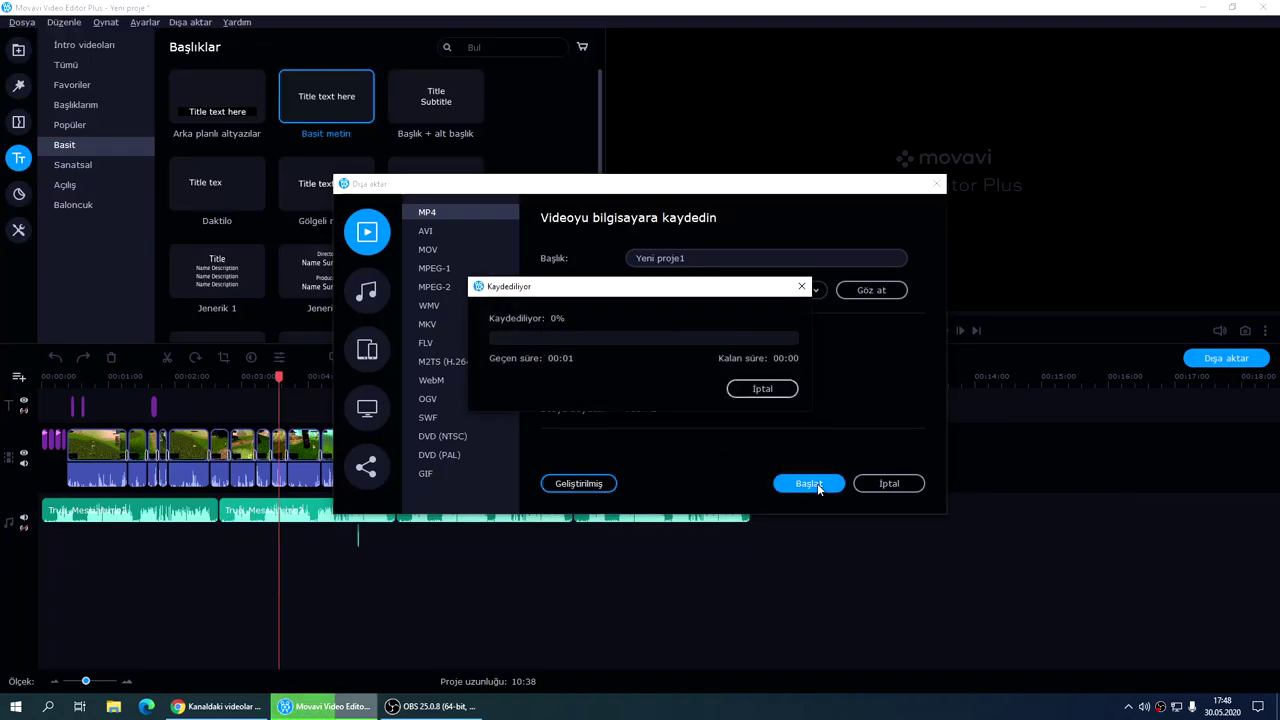
right_click(648, 716)
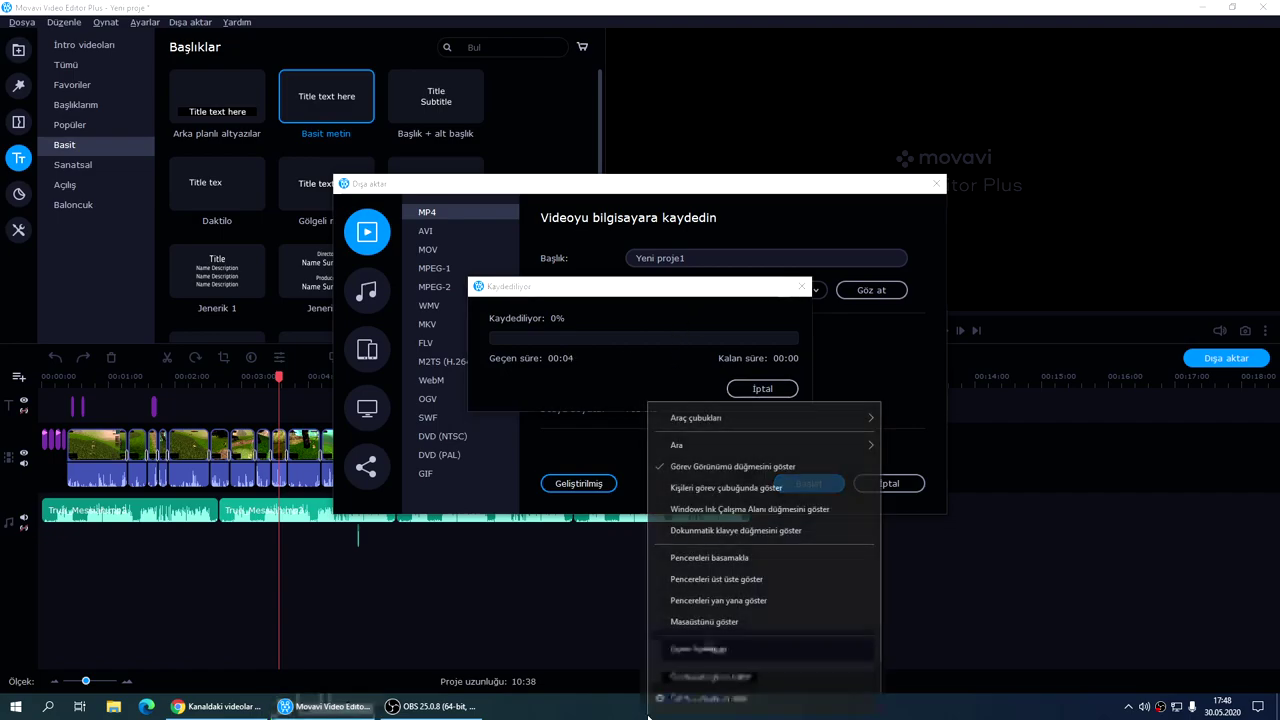
click(674, 650)
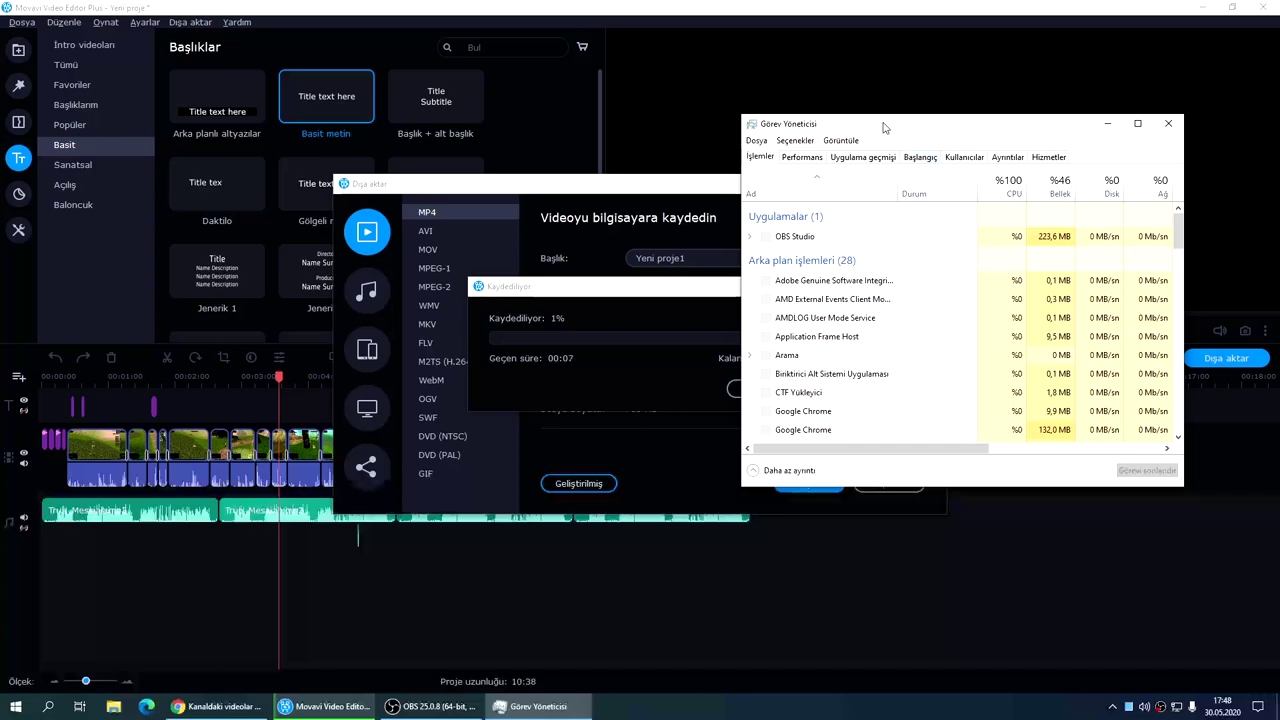
drag(919, 149, 1138, 117)
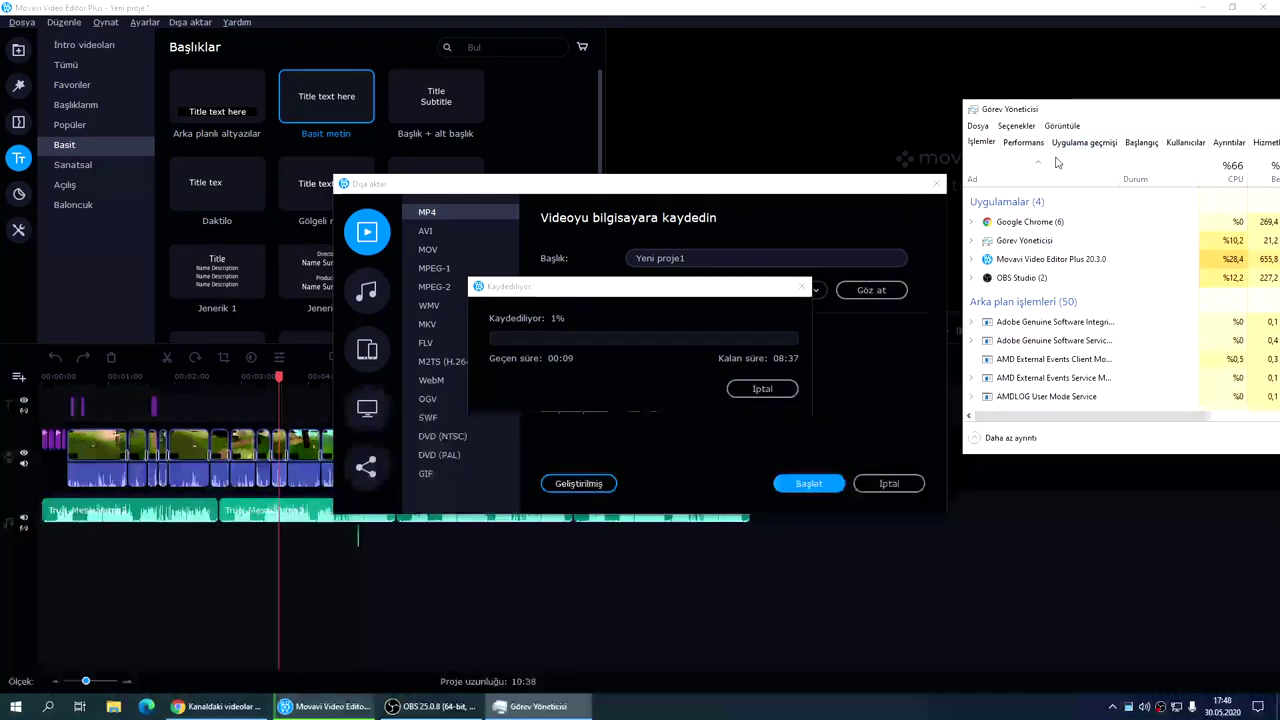
click(1023, 142)
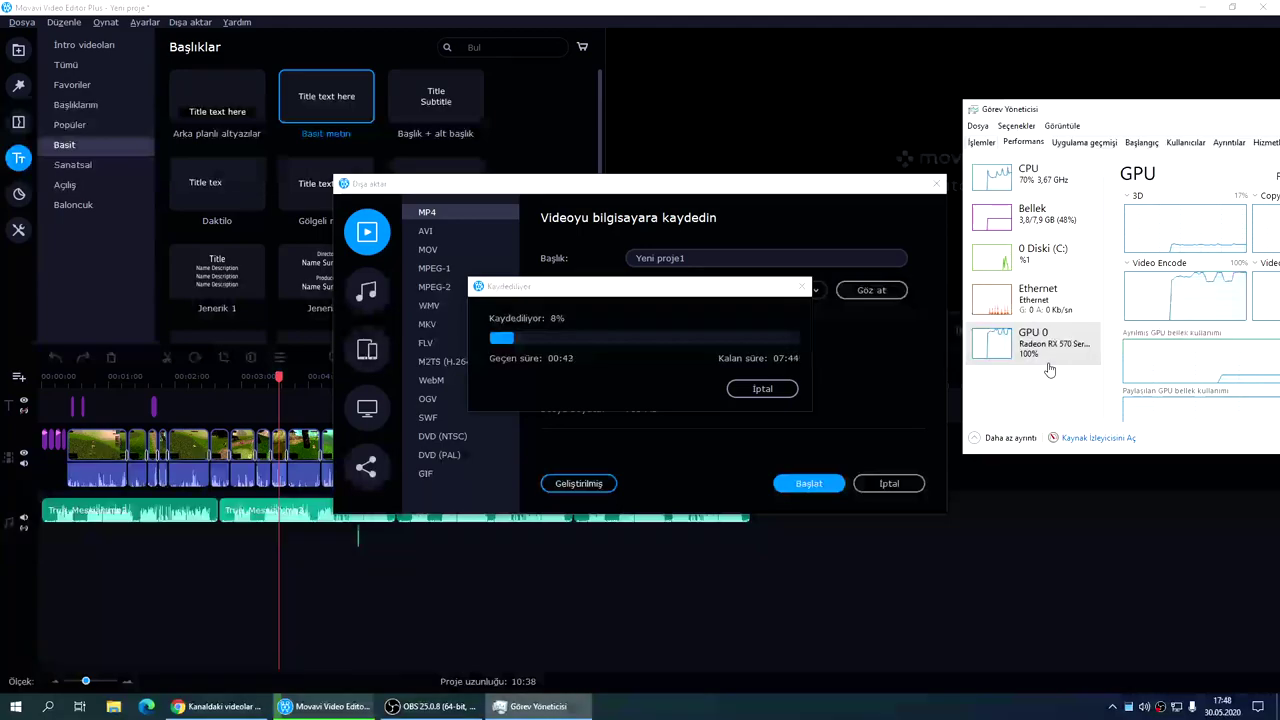
Arrange the export progress window and Task Manager side by side
click(651, 290)
drag(651, 290, 677, 201)
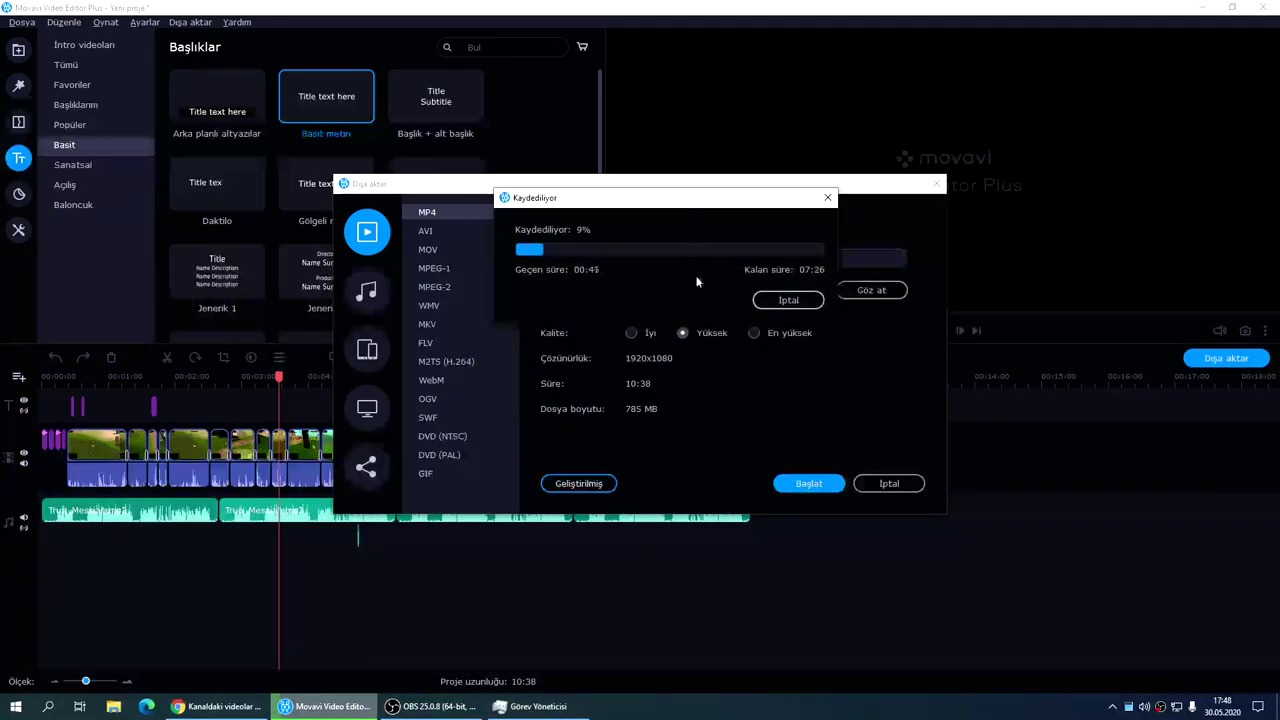
click(540, 709)
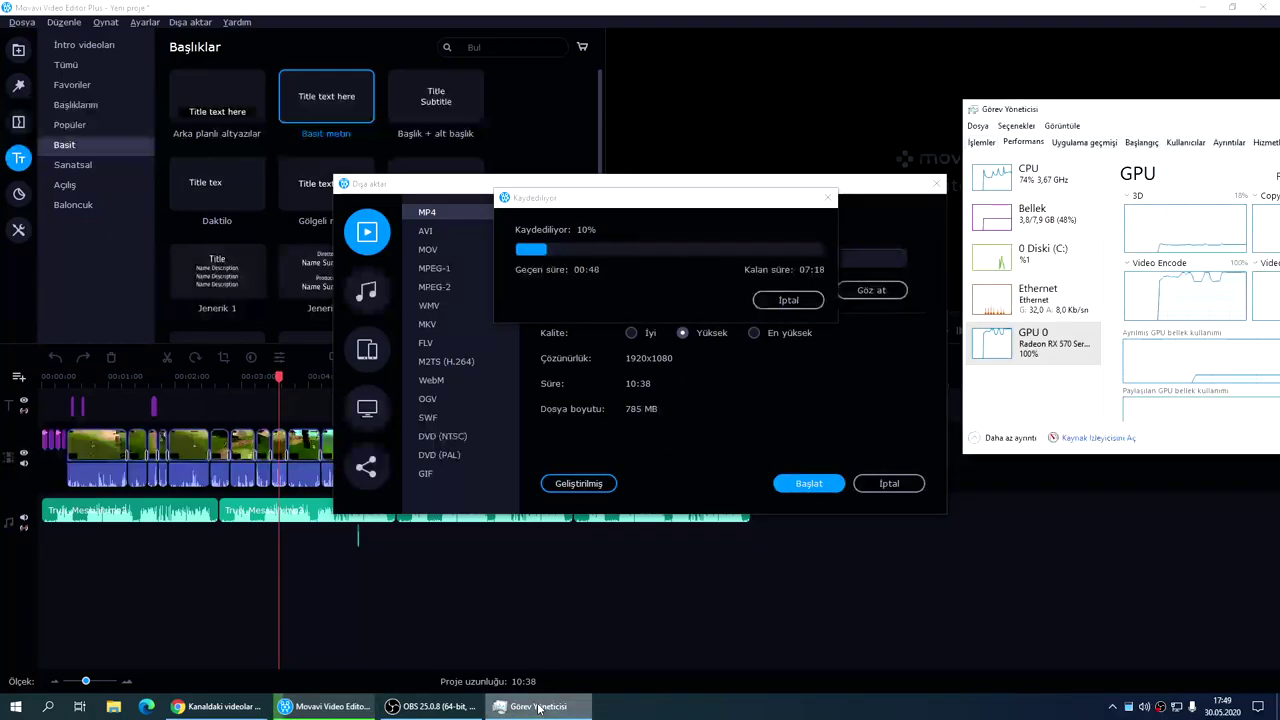